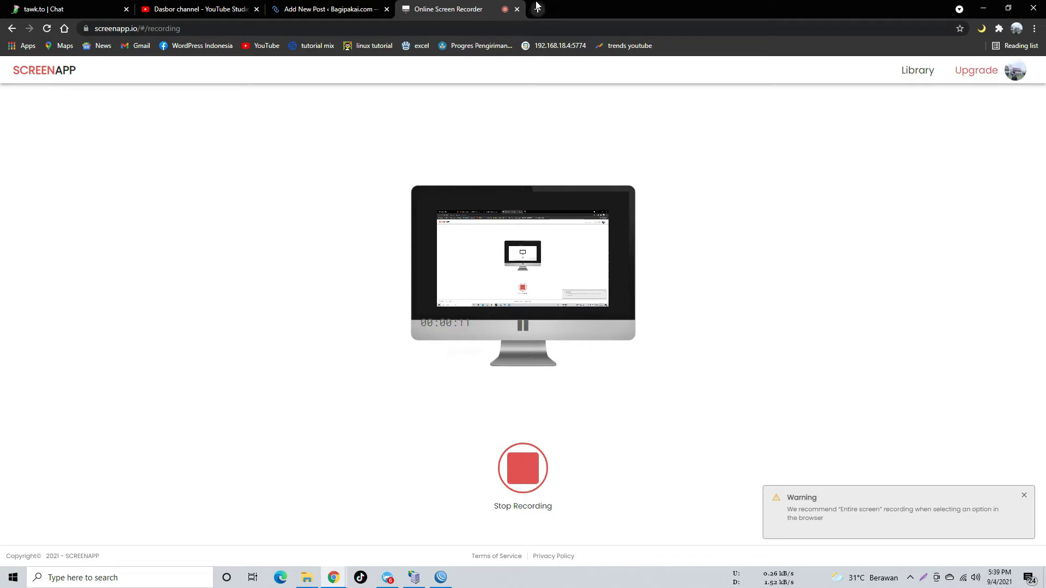
Close the WinBox window that is already running
{"action": "right_click", "coordinate": [438, 567]}
{"action": "right_click", "coordinate": [441, 576]}
{"action": "left_click", "coordinate": [391, 552]}
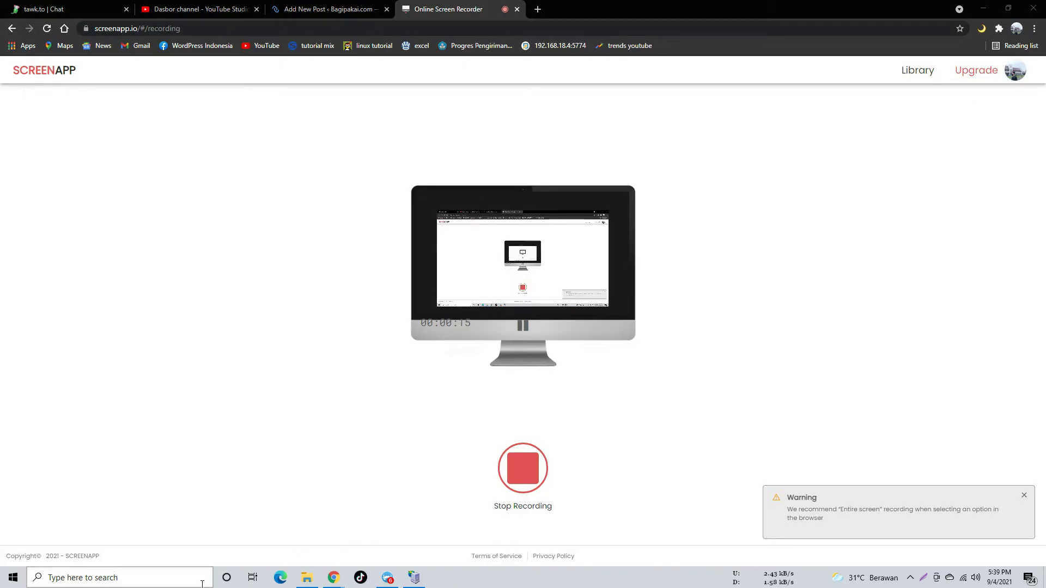
Launch WinBox and connect to the router at 192.168.7.1 with the saved GR3 AHOTSPOT session
{"action": "left_click", "coordinate": [181, 577]}
{"action": "type", "text": "winb"}
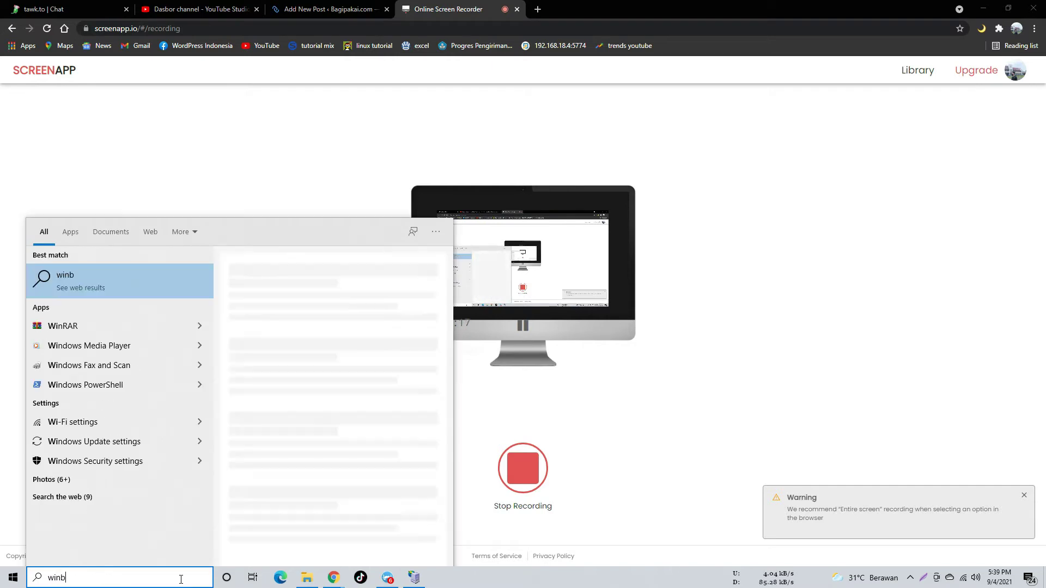
{"action": "left_click", "coordinate": [237, 365]}
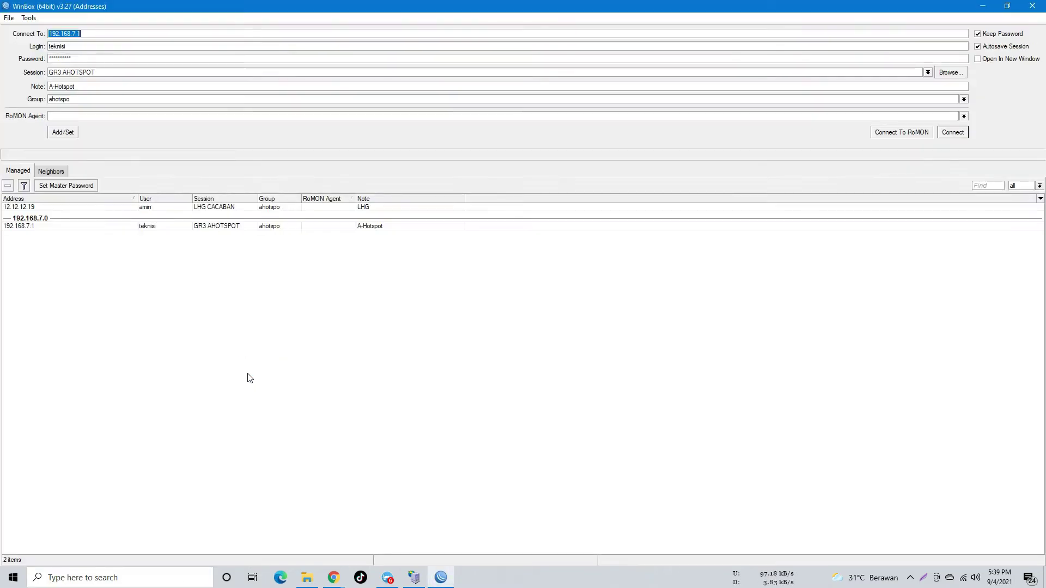
{"action": "left_click", "coordinate": [955, 133]}
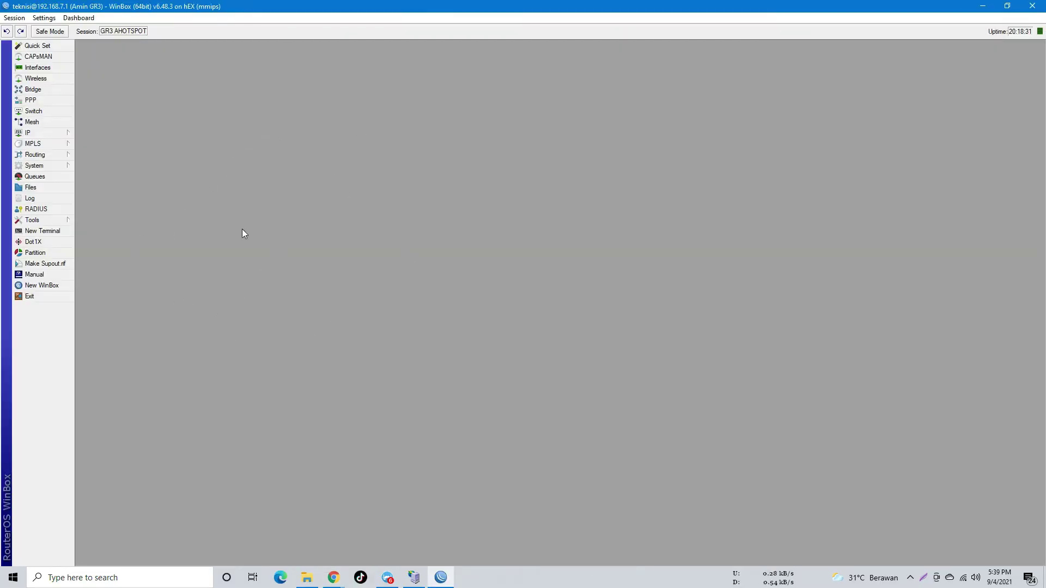
Open the Torch tool and set its interface to ETH3-CP300
{"action": "left_click", "coordinate": [48, 220]}
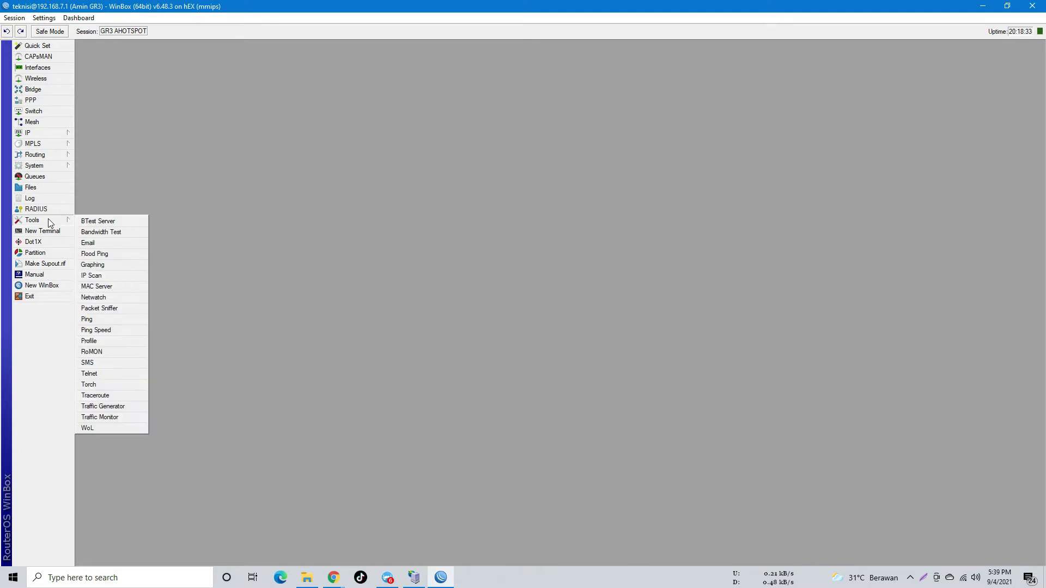
{"action": "left_click", "coordinate": [101, 384]}
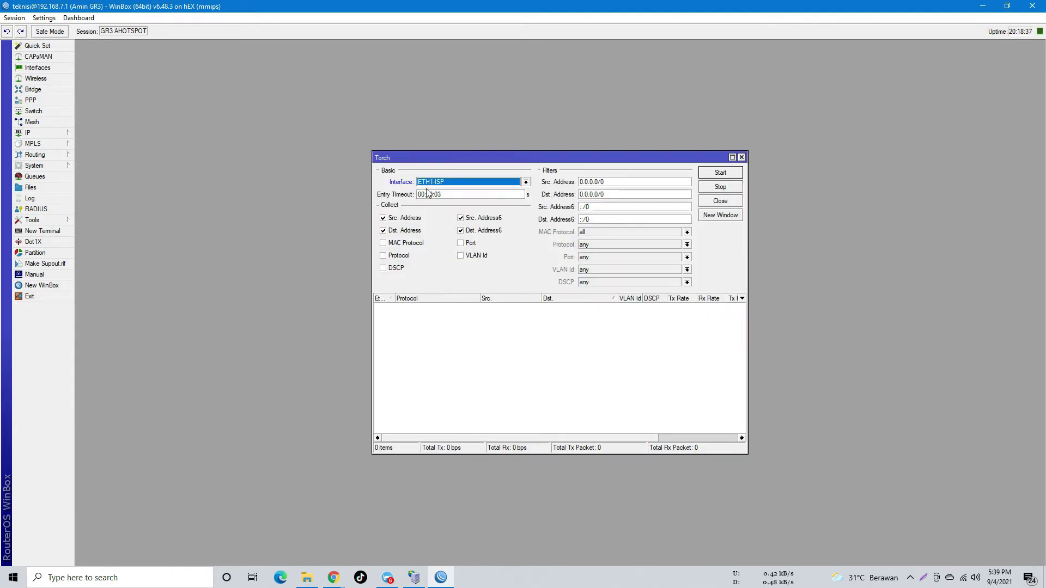
{"action": "left_click", "coordinate": [454, 182]}
{"action": "left_click", "coordinate": [444, 181]}
{"action": "left_click", "coordinate": [445, 182]}
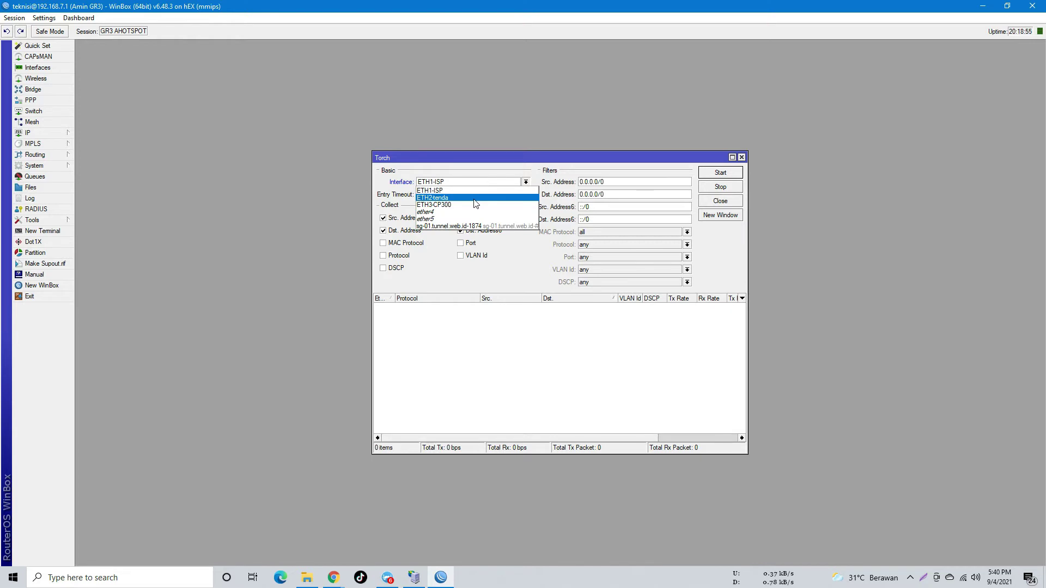
{"action": "left_click", "coordinate": [438, 205]}
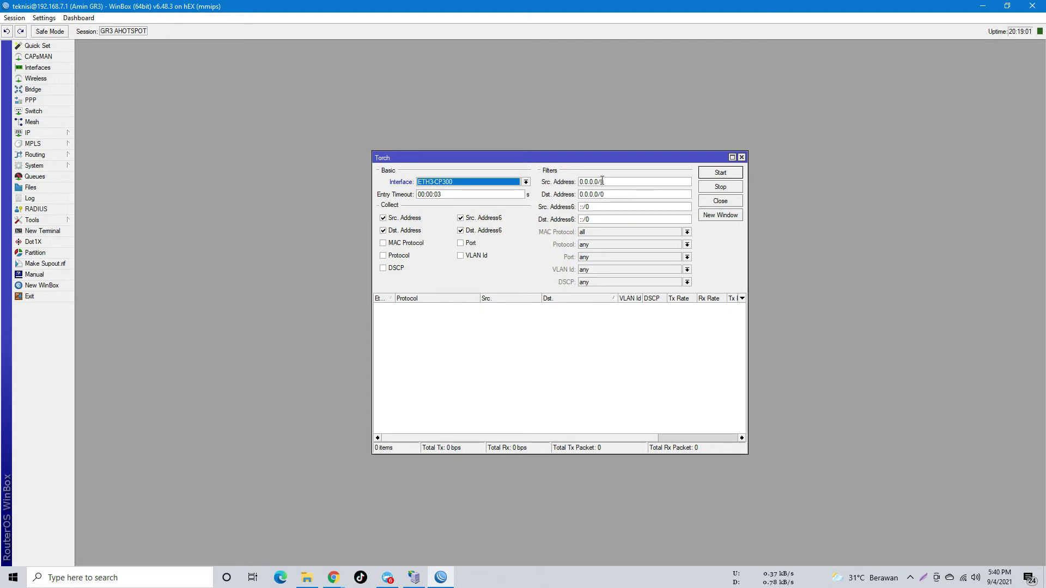
Open the Hotspot host list, sort it by MAC address and copy the IP address from the 192.168.7.205 host's details
{"action": "left_click_drag", "start_coordinate": [605, 180], "coordinate": [575, 180]}
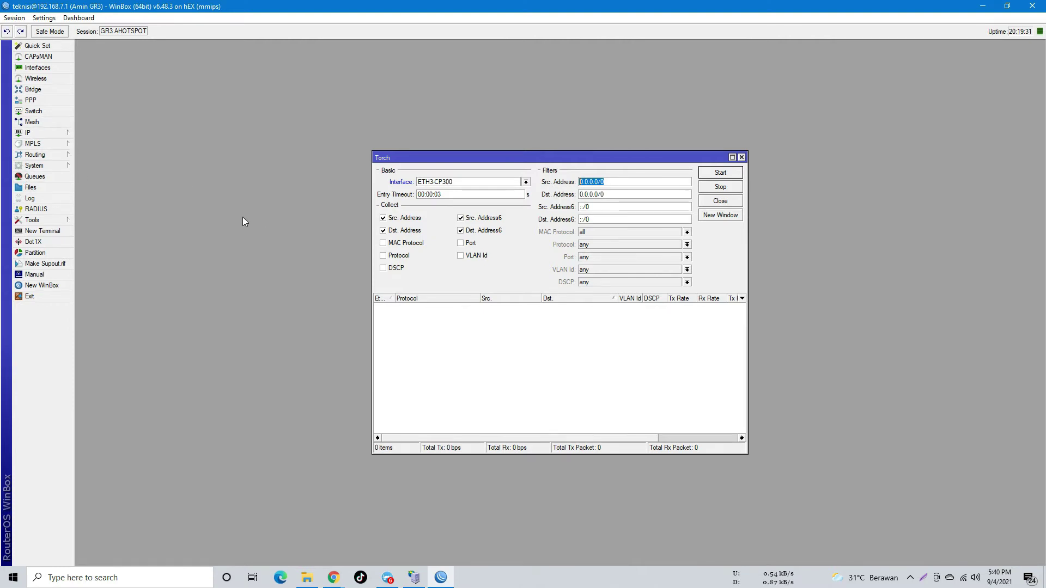
{"action": "left_click", "coordinate": [60, 134]}
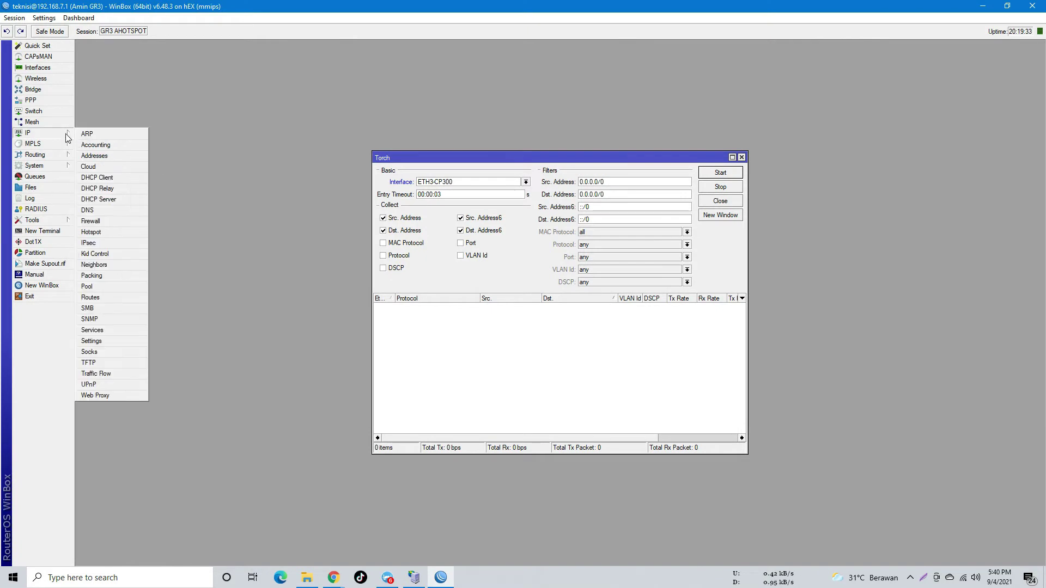
{"action": "left_click", "coordinate": [105, 231]}
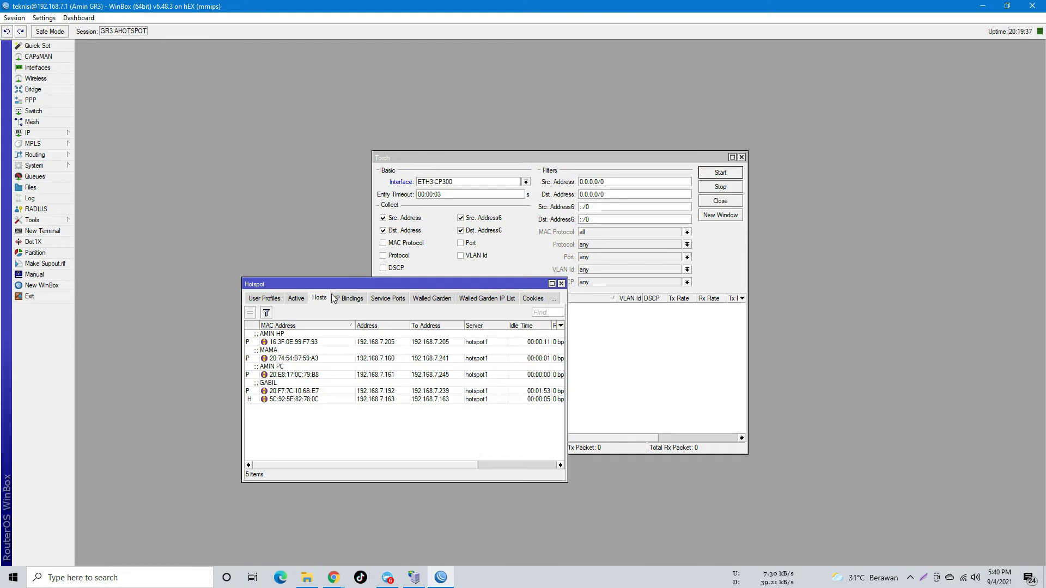
{"action": "left_click_drag", "start_coordinate": [324, 284], "coordinate": [218, 256]}
{"action": "left_click", "coordinate": [191, 298]}
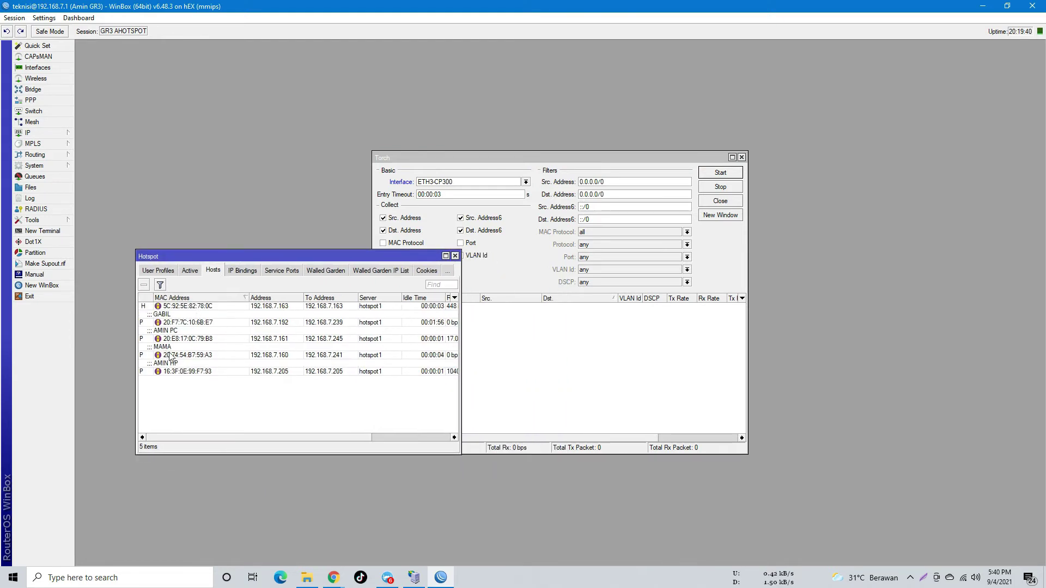
{"action": "left_click", "coordinate": [183, 374]}
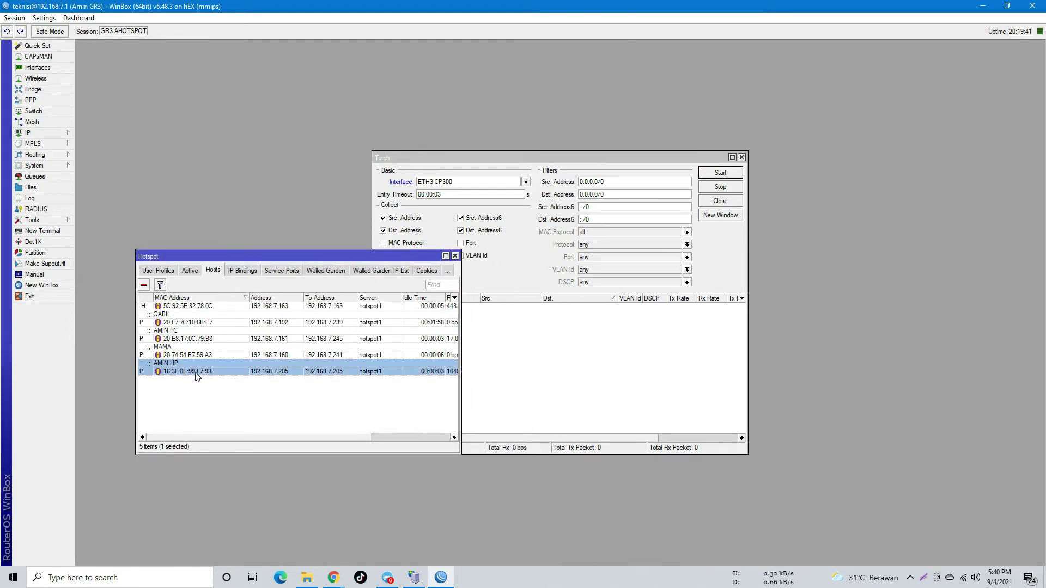
{"action": "double_click", "coordinate": [282, 365]}
{"action": "left_click_drag", "start_coordinate": [571, 272], "coordinate": [506, 267]}
{"action": "key", "text": "ctrl+c"}
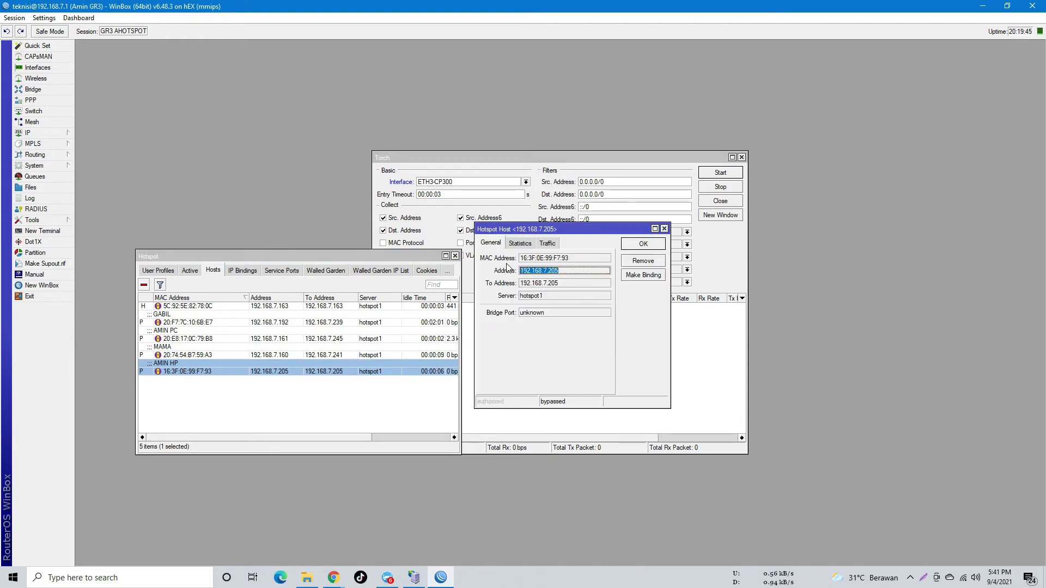
Close the Hotspot windows and set Torch's source address filter to the copied address 192.168.7.205
{"action": "left_click", "coordinate": [664, 229]}
{"action": "left_click", "coordinate": [456, 256]}
{"action": "left_click_drag", "start_coordinate": [602, 182], "coordinate": [557, 183]}
{"action": "key", "text": "ctrl+v"}
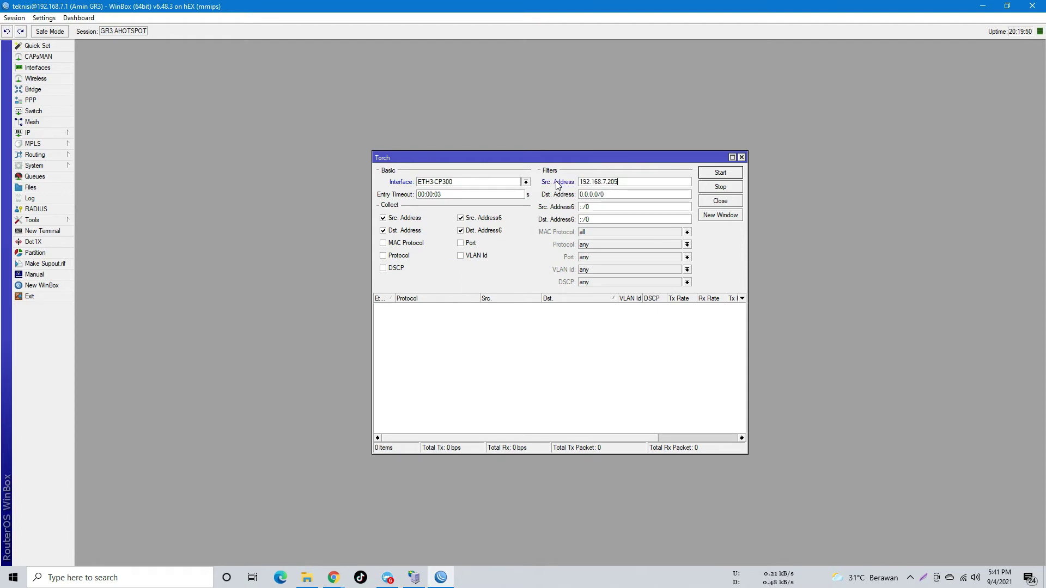
Enable collection of Protocol and Port in Torch and start monitoring the host's traffic
{"action": "left_click", "coordinate": [393, 256]}
{"action": "left_click", "coordinate": [461, 244]}
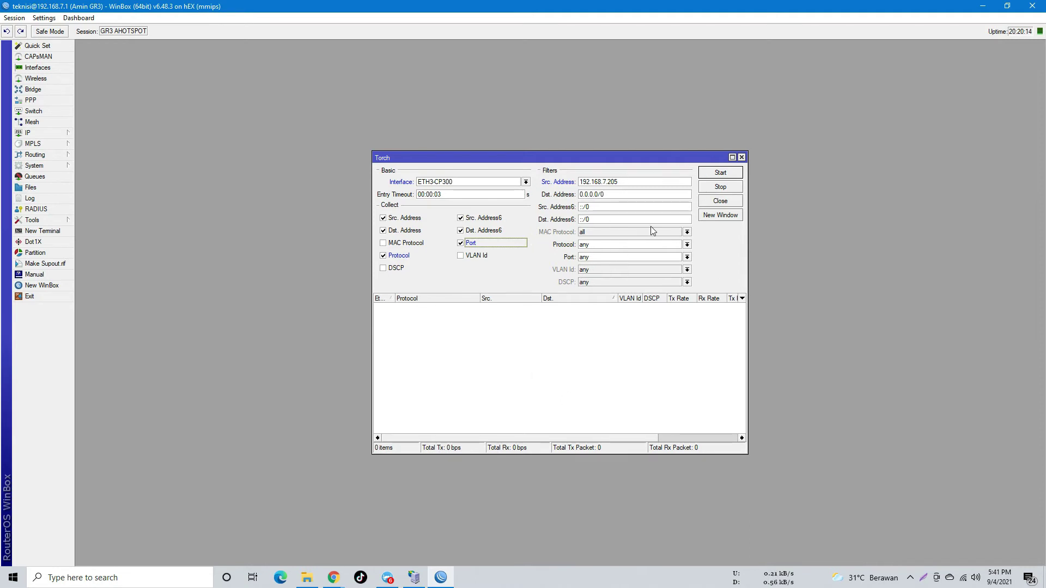
{"action": "left_click", "coordinate": [720, 173]}
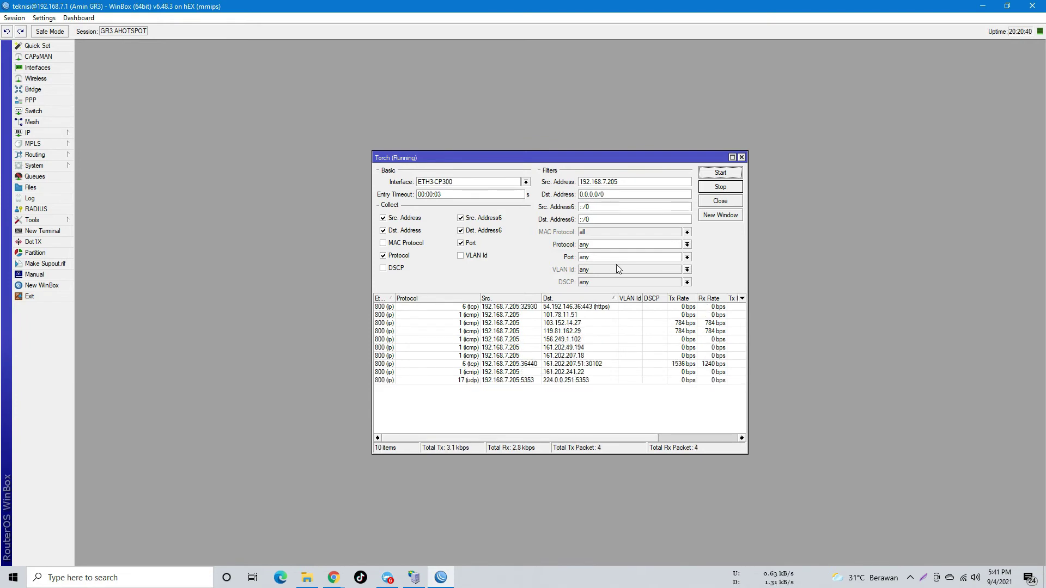
{"action": "left_click", "coordinate": [720, 173]}
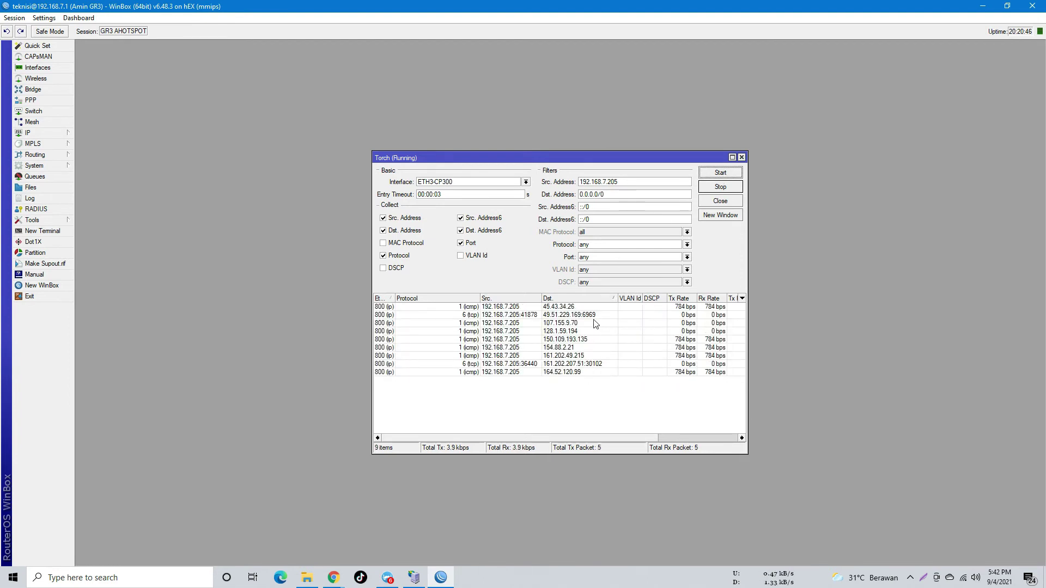
{"action": "left_click", "coordinate": [486, 357]}
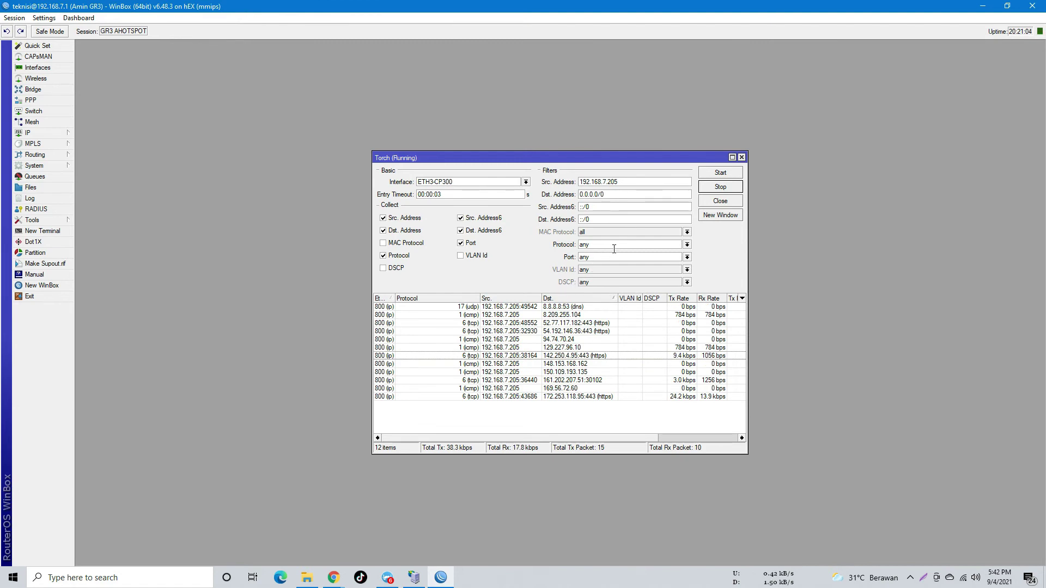
Set Torch's protocol filter to tcp and restart the monitoring
{"action": "left_click", "coordinate": [688, 245]}
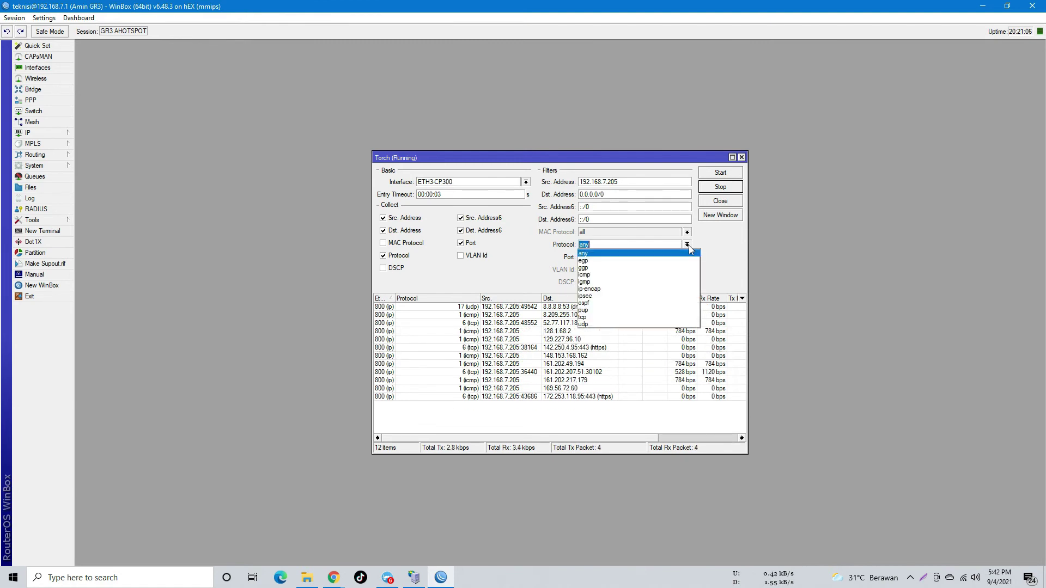
{"action": "left_click", "coordinate": [600, 317]}
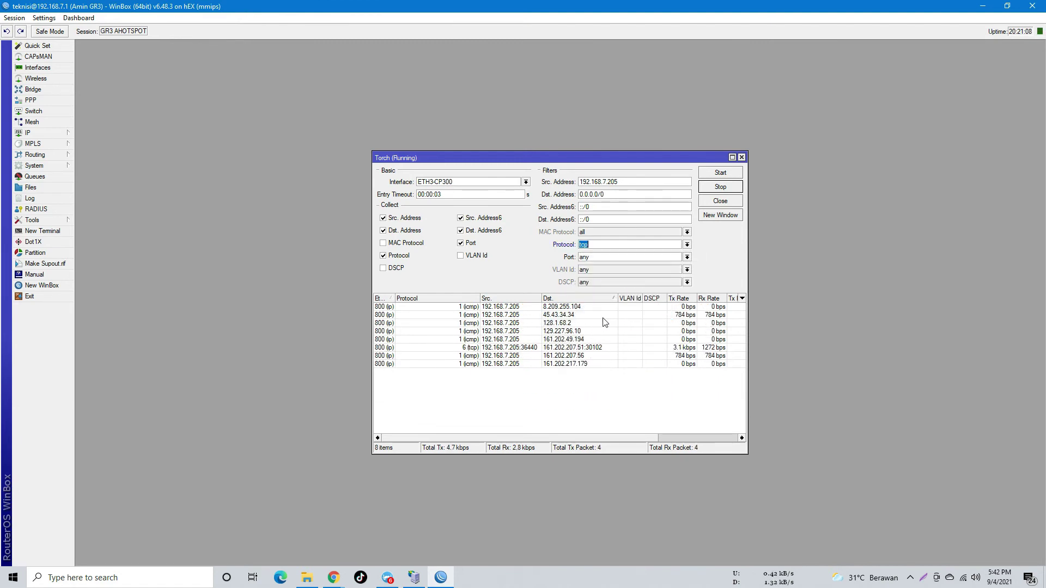
{"action": "left_click", "coordinate": [730, 174]}
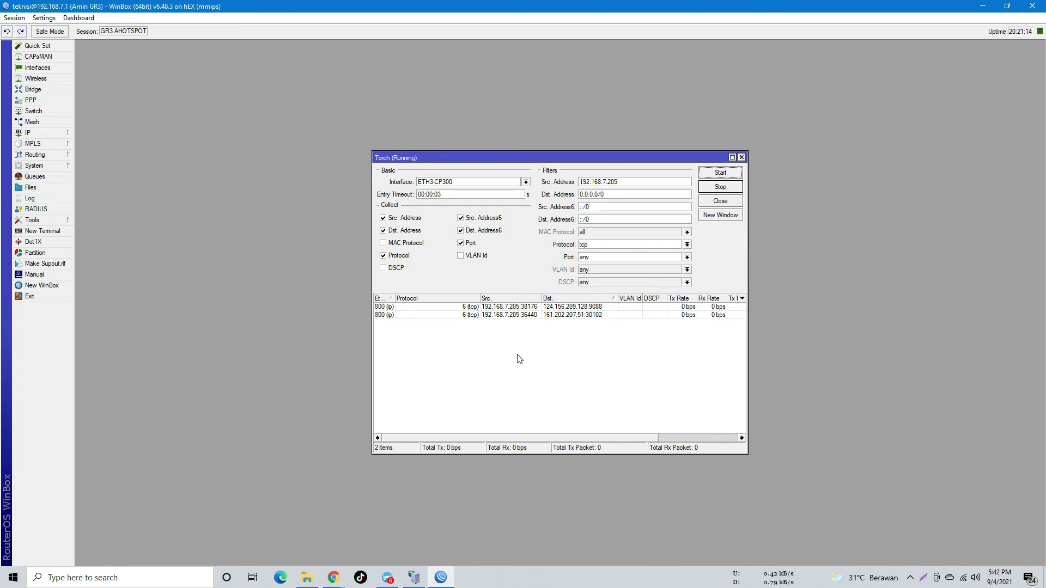
Examine the destination addresses and ports of the host's TCP connections in the Torch results
{"action": "left_click", "coordinate": [599, 309]}
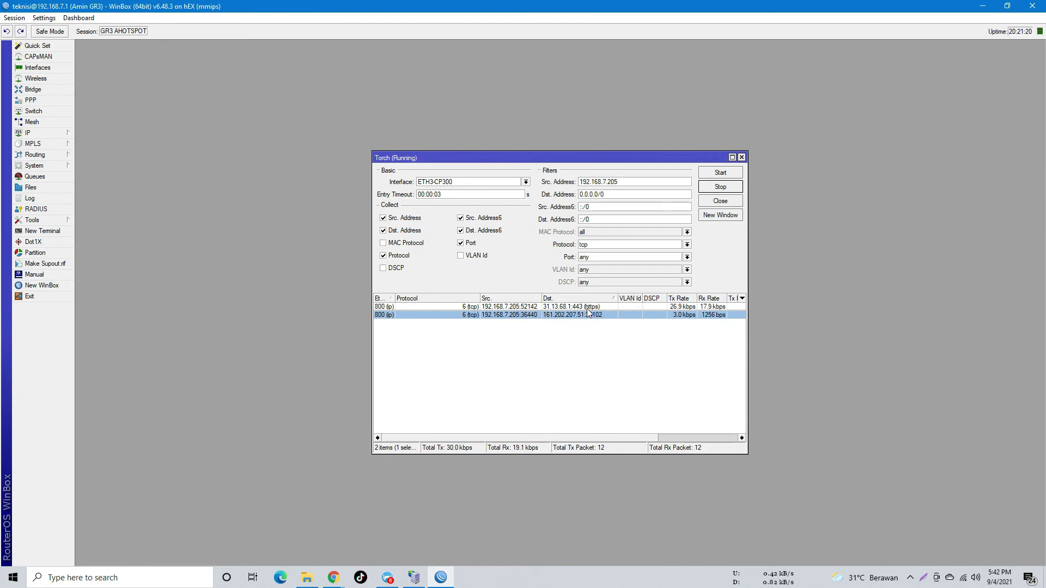
{"action": "left_click", "coordinate": [588, 308]}
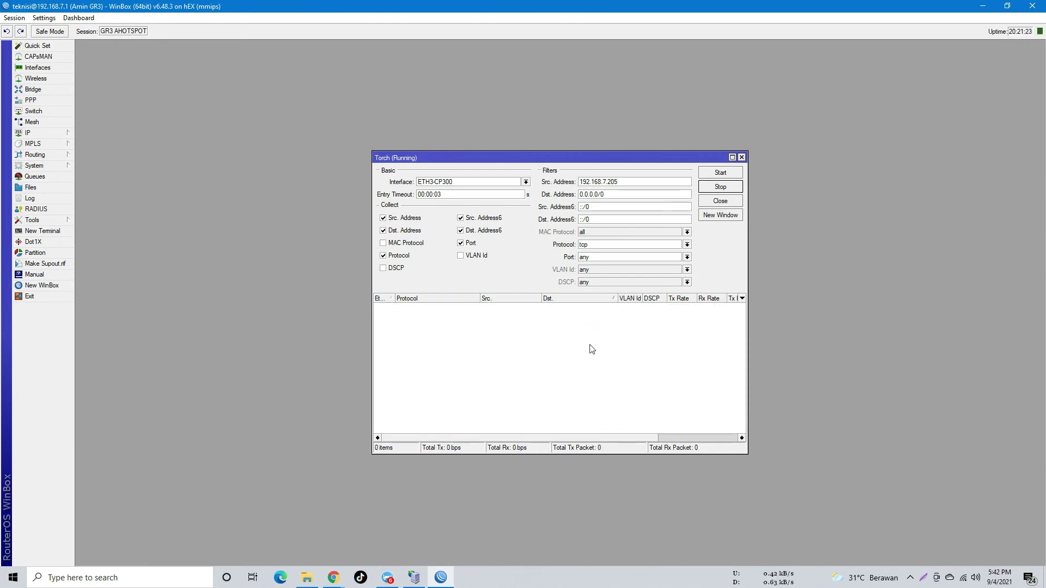
{"action": "left_click", "coordinate": [595, 308]}
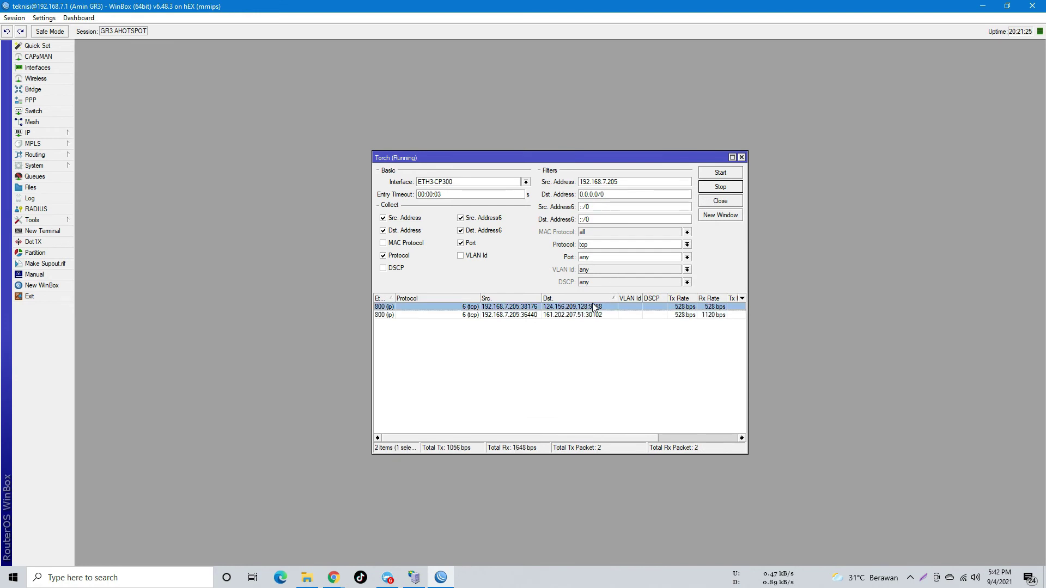
{"action": "left_click", "coordinate": [599, 315]}
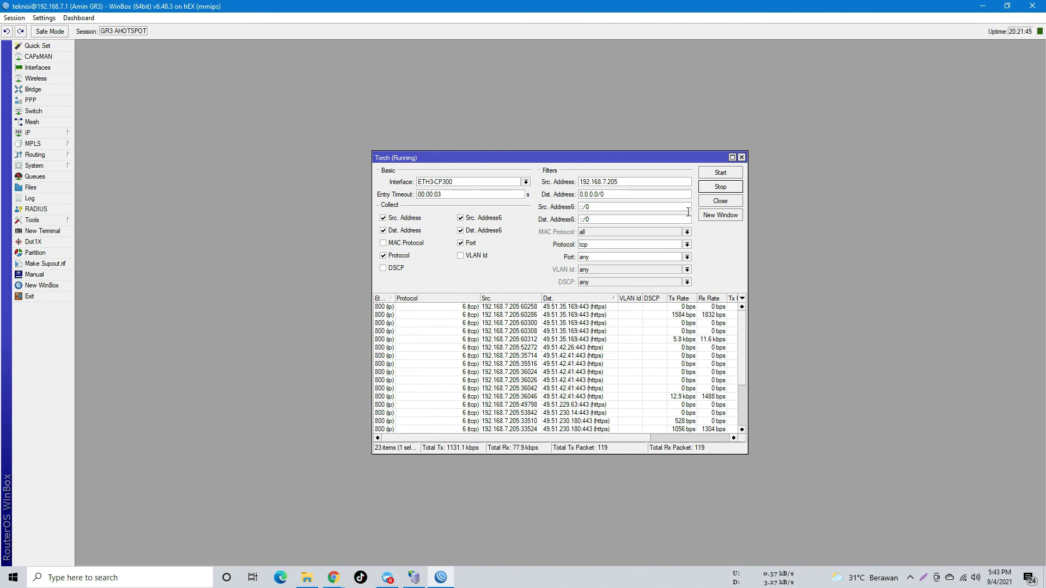
Turn Protocol and Port collection off in Torch and back on again
{"action": "left_click", "coordinate": [392, 256]}
{"action": "left_click", "coordinate": [471, 243]}
{"action": "left_click", "coordinate": [392, 256]}
{"action": "left_click", "coordinate": [469, 243]}
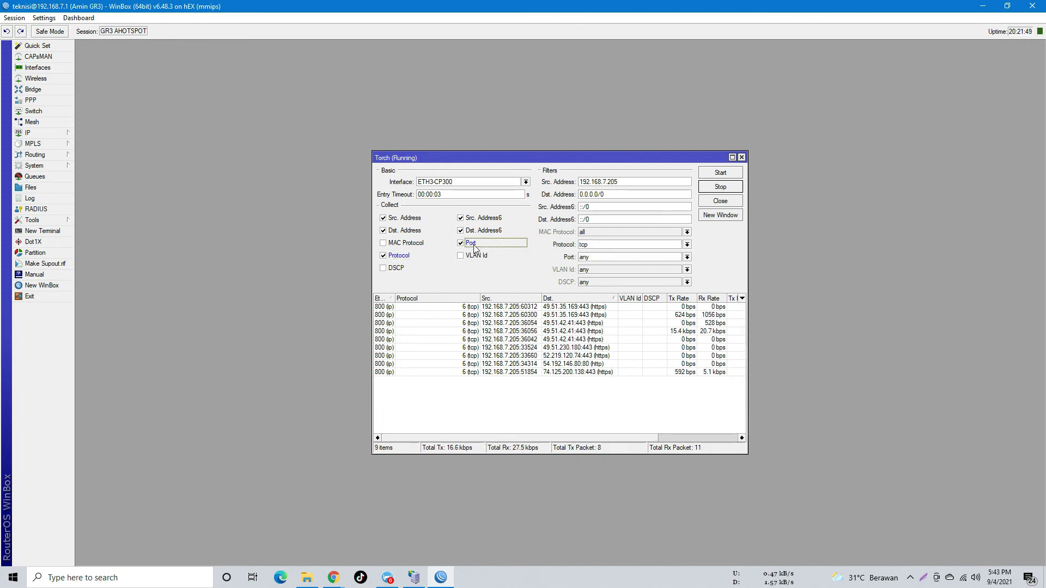
Reselect ETH3-CP300 as the Torch interface and restart the monitoring
{"action": "left_click", "coordinate": [526, 182]}
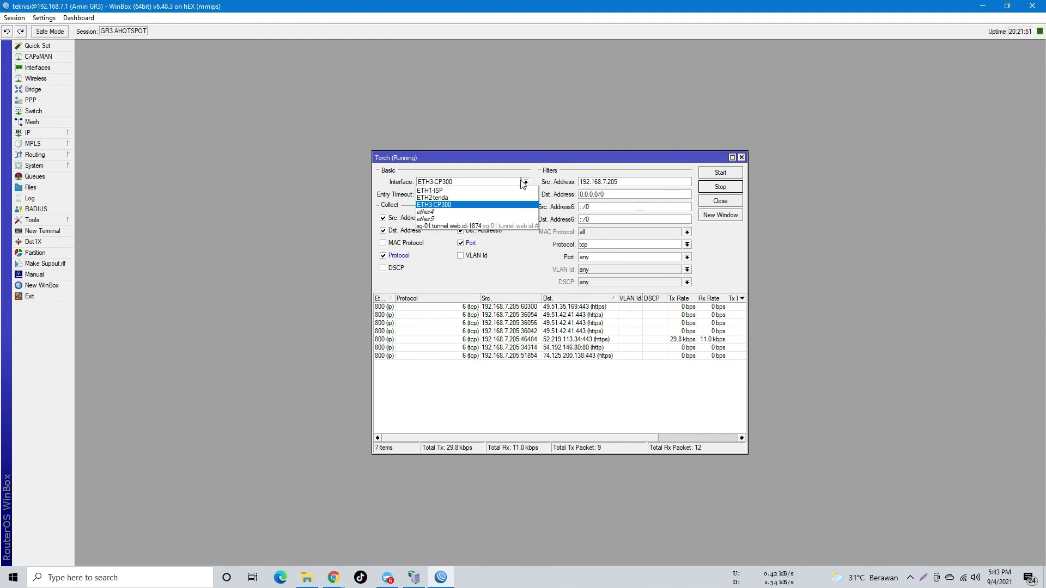
{"action": "left_click", "coordinate": [501, 205]}
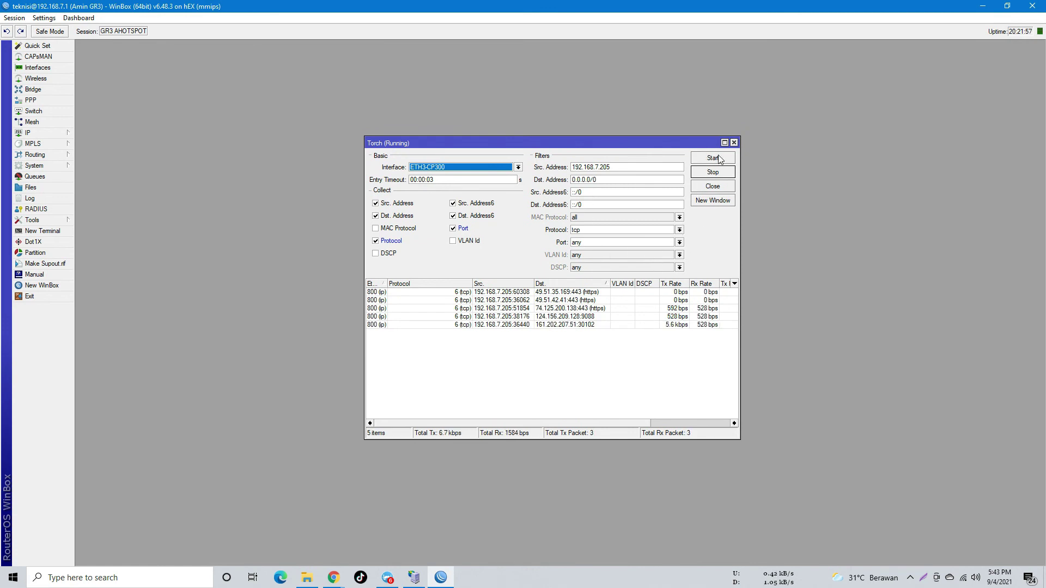
{"action": "left_click", "coordinate": [718, 157]}
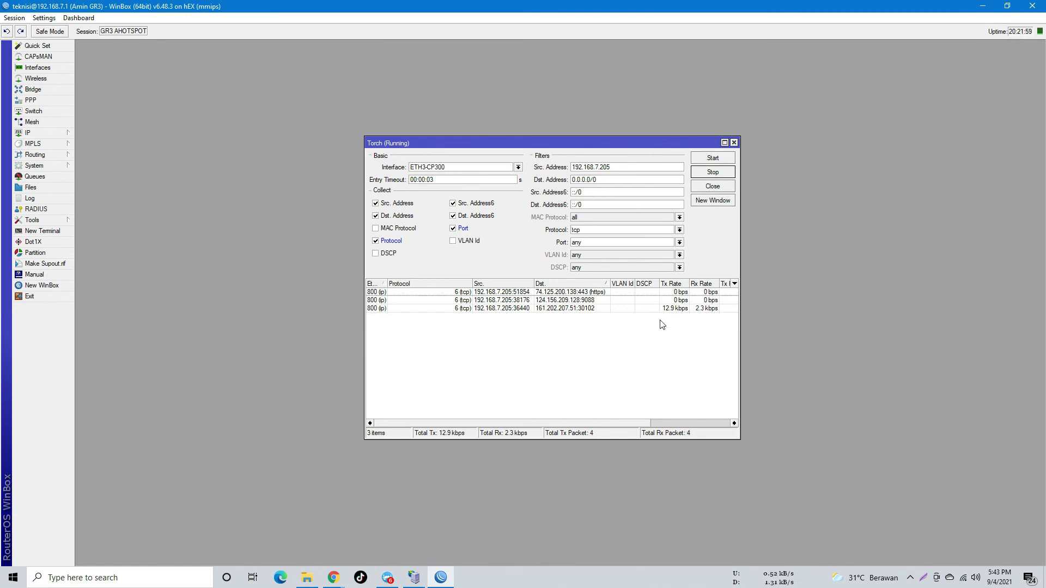